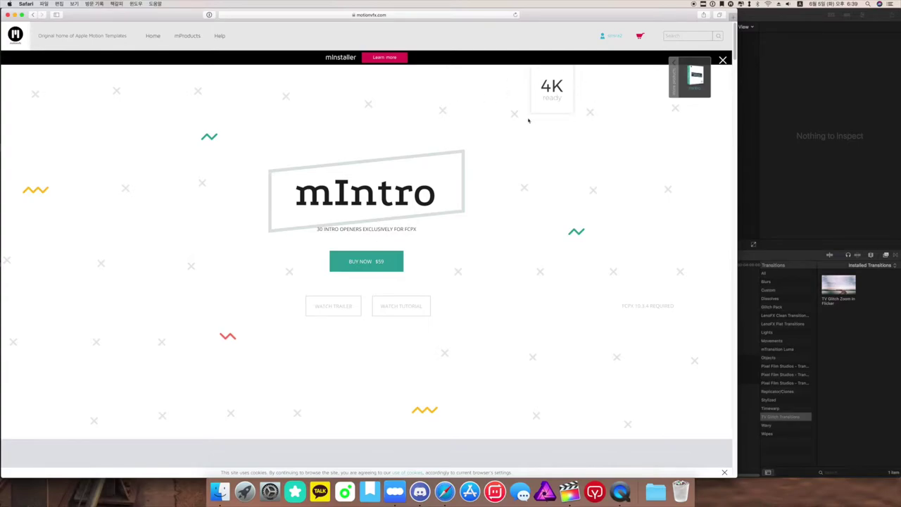
Look through the mIntro product page on motionvfx.com, down to the gallery of modern intro thumbnails.
scroll(363, 276, down, 10)
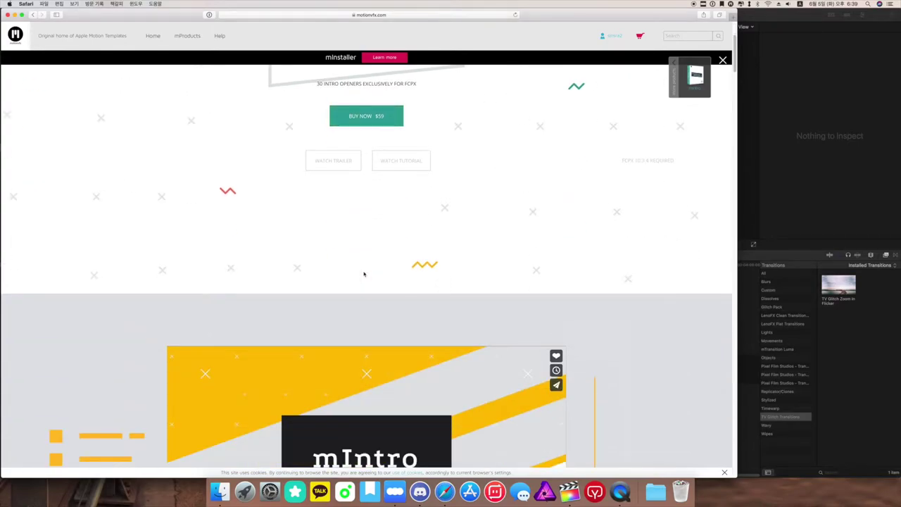
scroll(425, 239, down, 3)
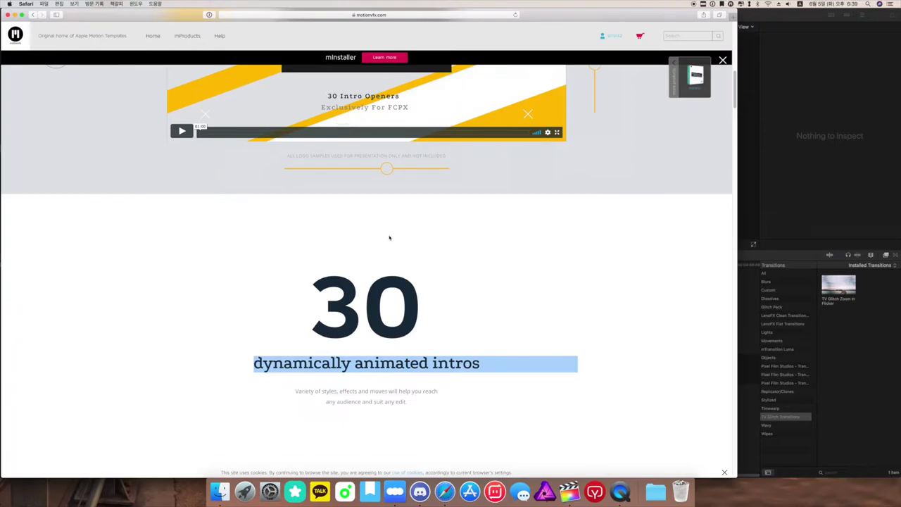
scroll(359, 310, down, 20)
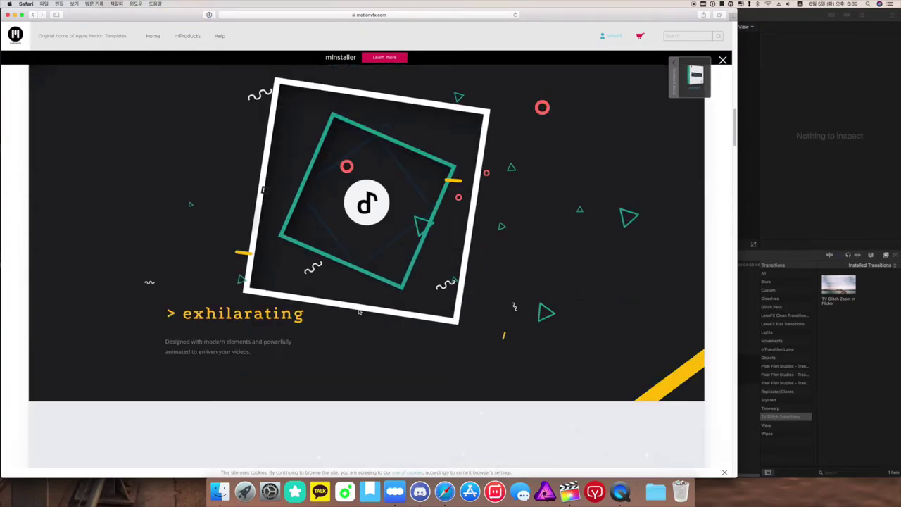
scroll(359, 311, down, 20)
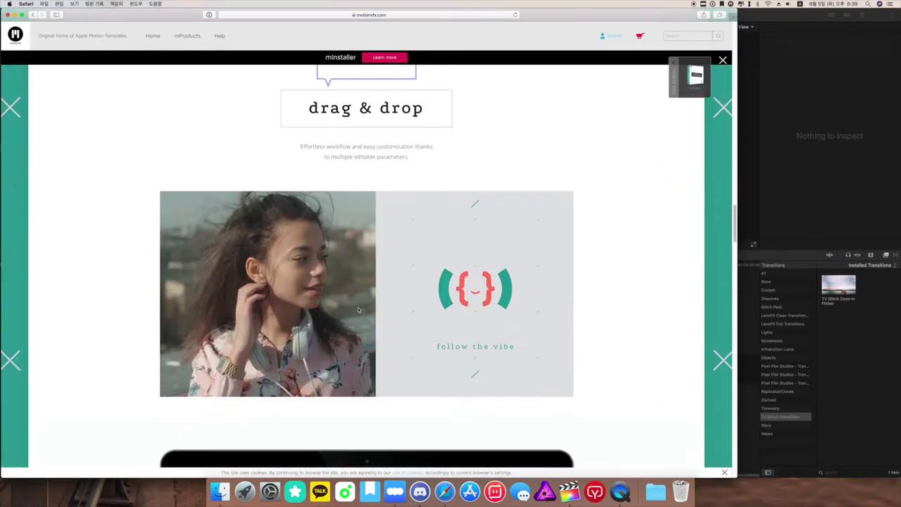
scroll(359, 307, down, 10)
scroll(272, 281, up, 3)
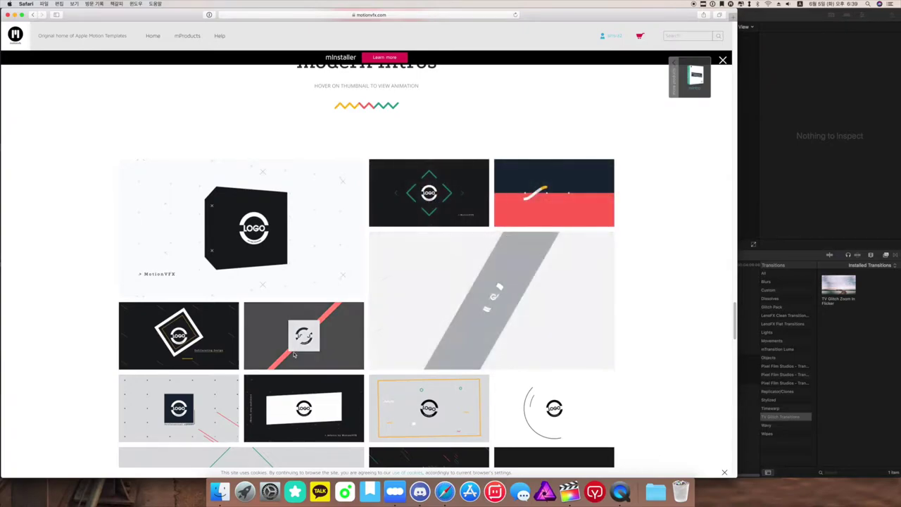
scroll(213, 343, down, 3)
scroll(432, 322, down, 10)
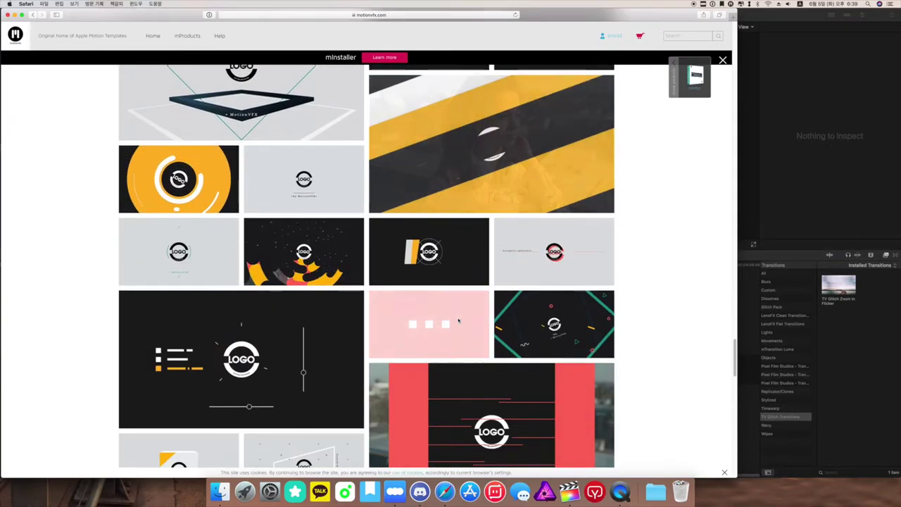
scroll(458, 320, down, 15)
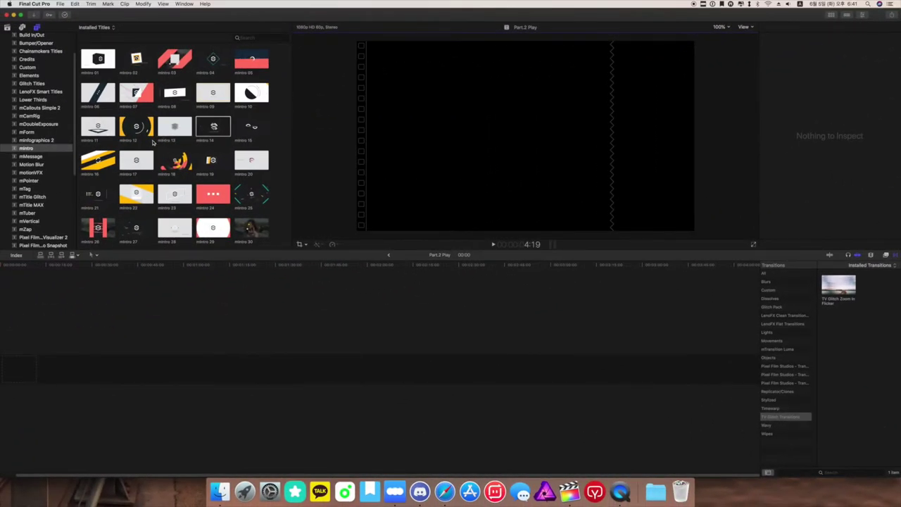
In Final Cut Pro, add the mIntro 04 title at the start of the Part.2 Play timeline and preview it.
click(99, 194)
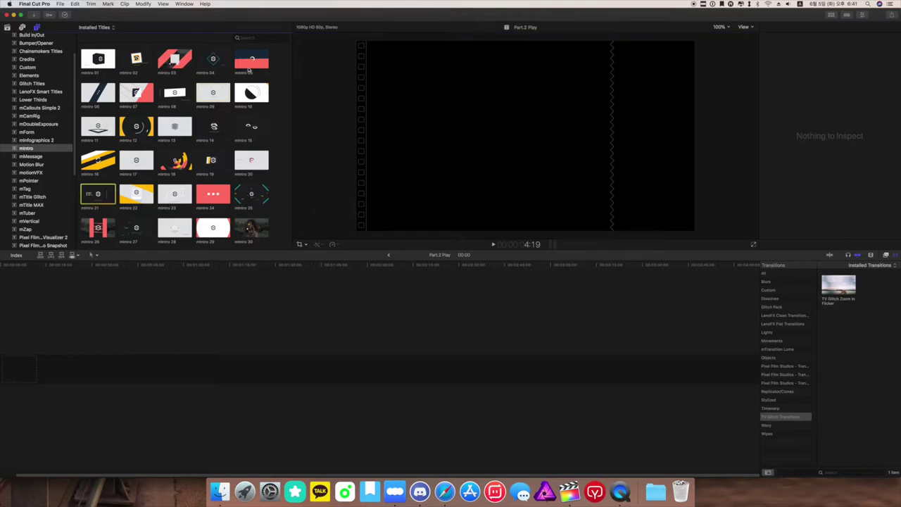
drag(213, 59, 21, 367)
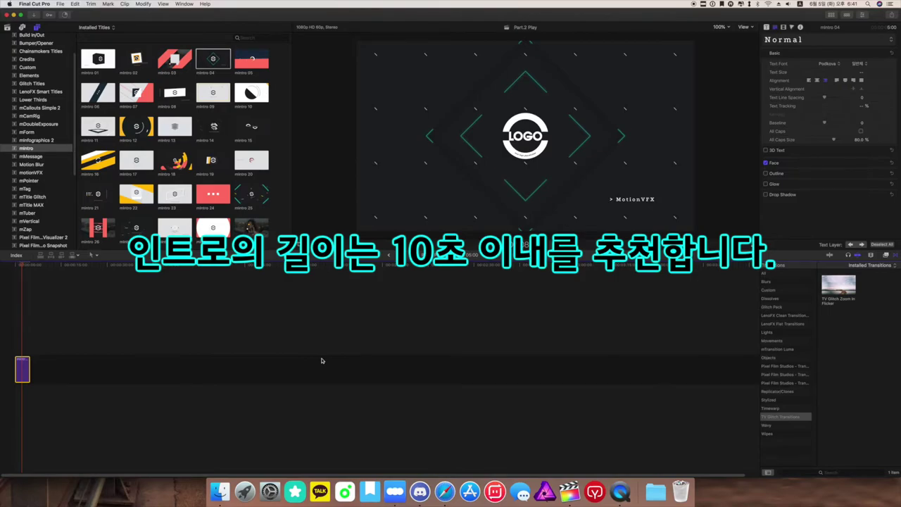
key(shift+z)
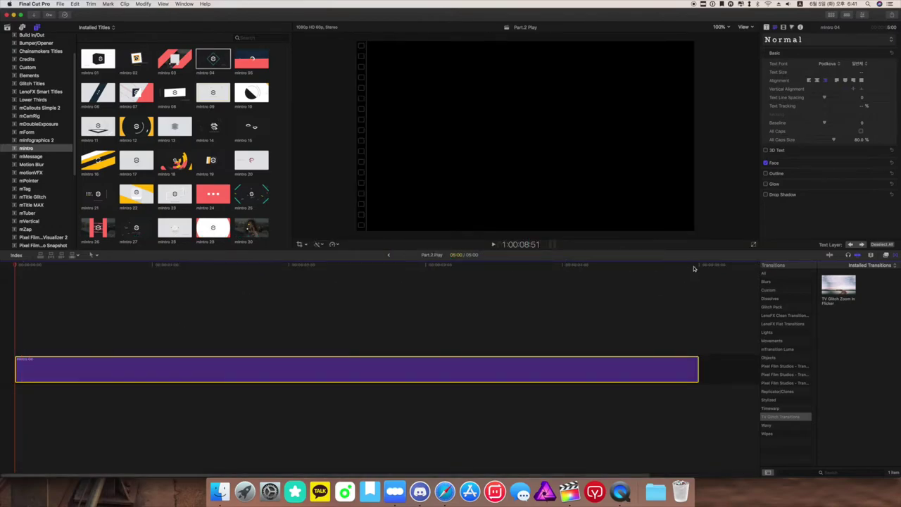
key(space)
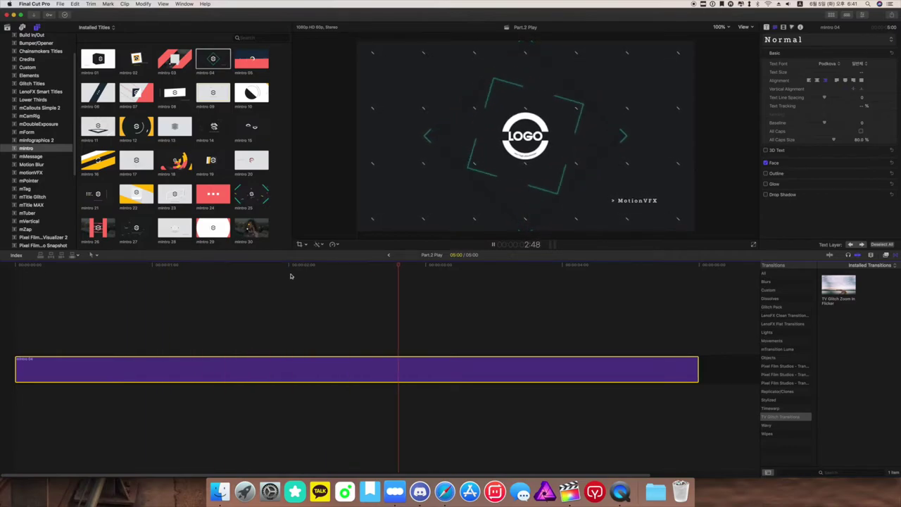
key(space)
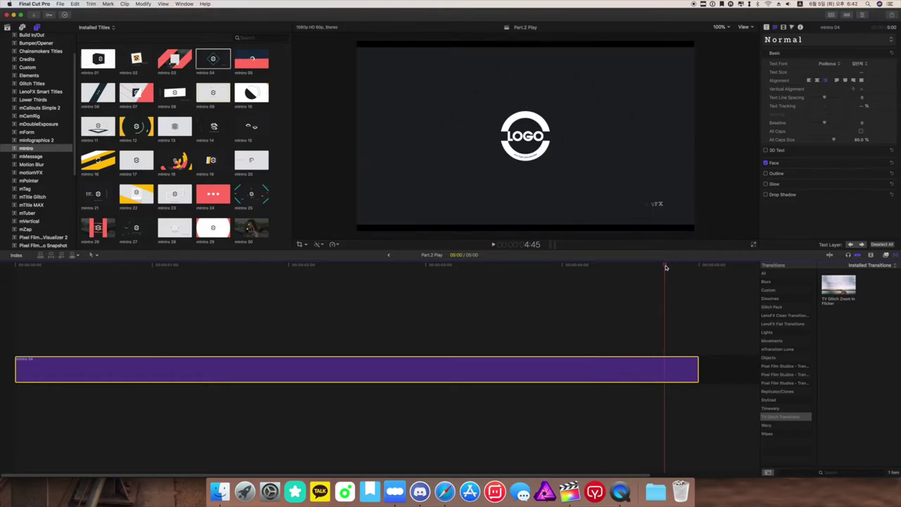
click(90, 277)
key(space)
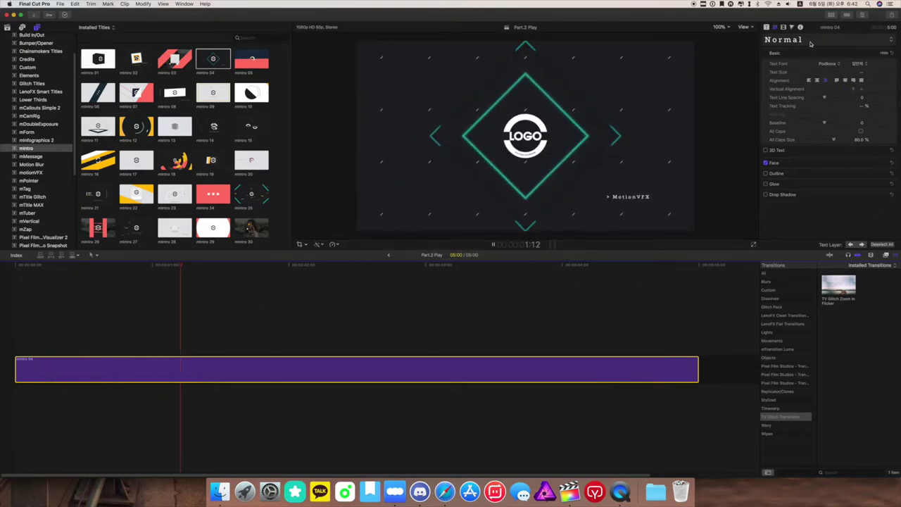
Fill the title's logo drop zone with the yellow portrait clip from the timeline and play the intro from the start.
click(765, 28)
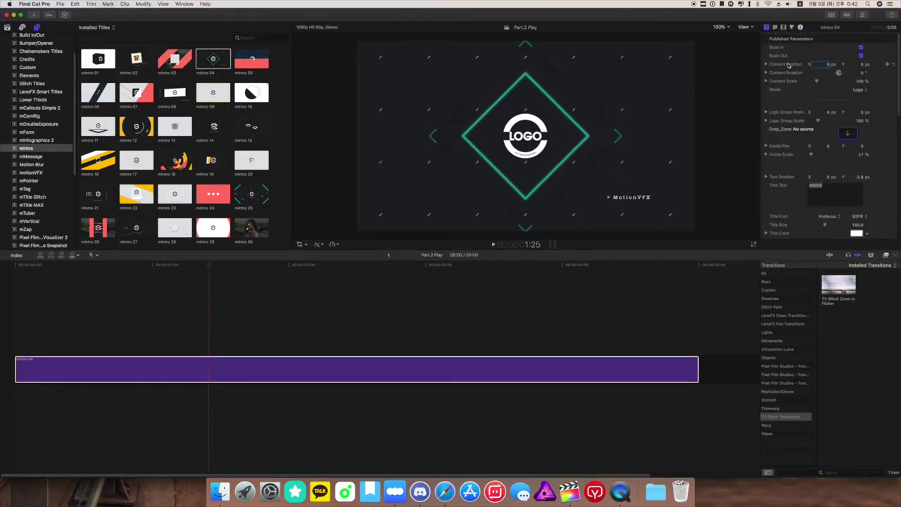
click(847, 133)
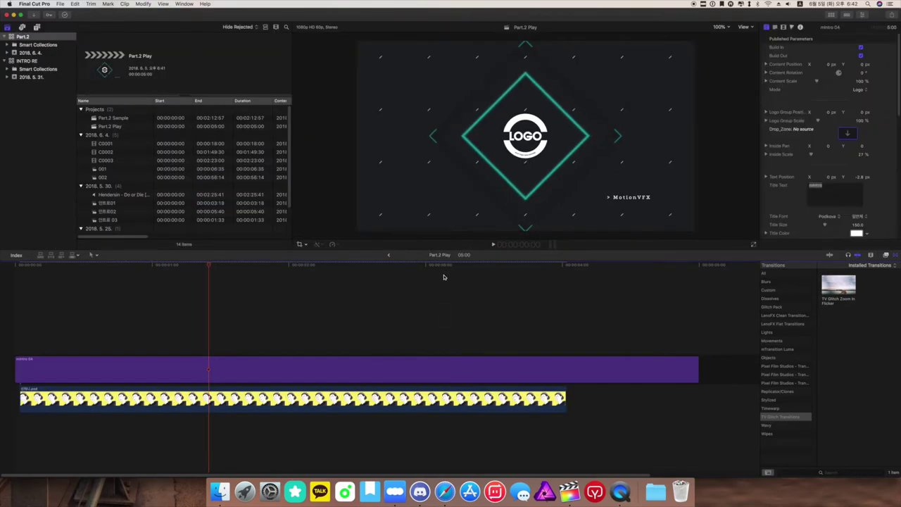
click(445, 275)
click(847, 133)
click(339, 400)
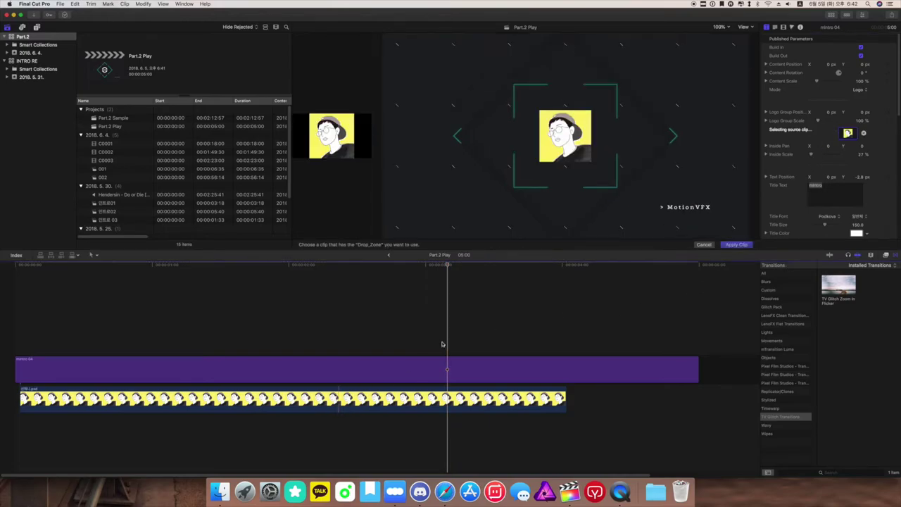
click(736, 244)
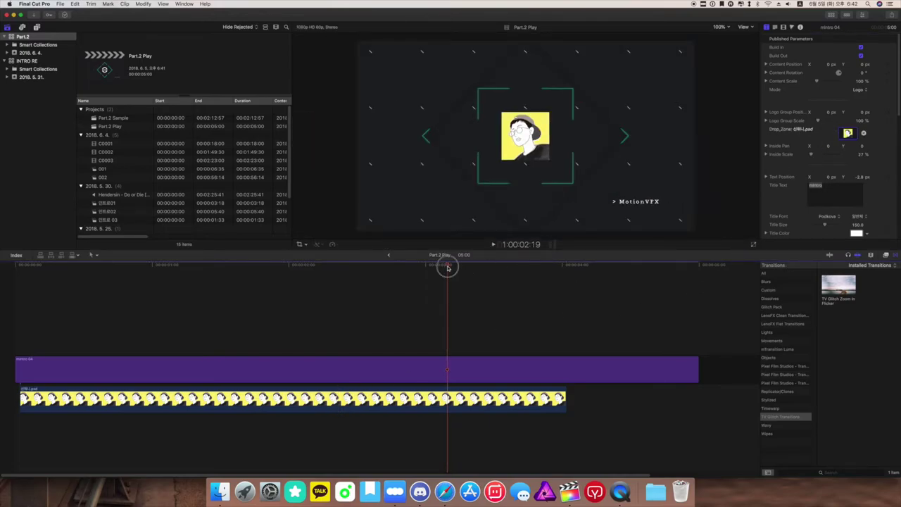
drag(448, 266, 2, 261)
key(space)
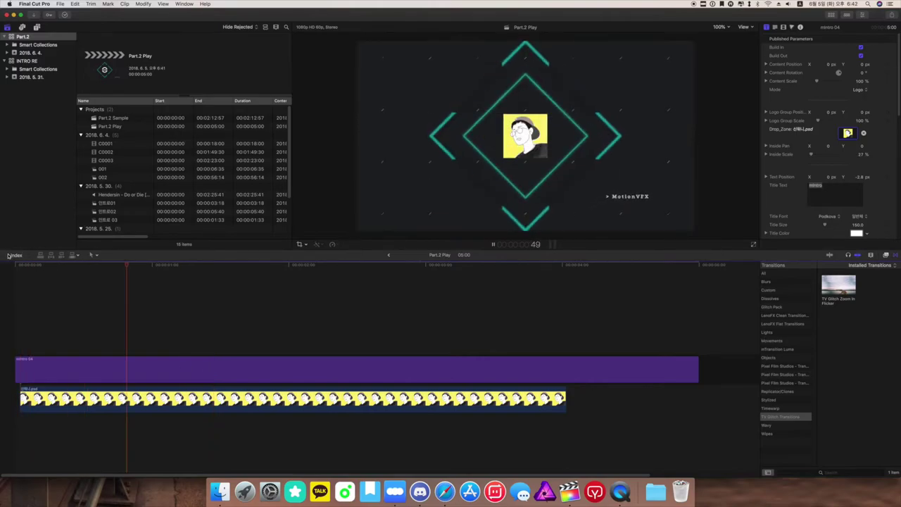
Delete the portrait clip beneath the title in the timeline and replay the intro from the start.
drag(28, 384, 24, 384)
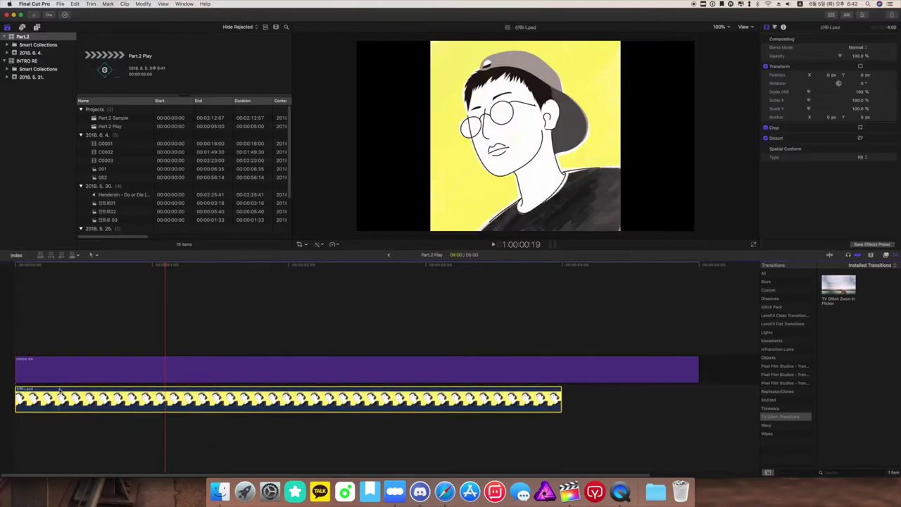
key(Delete)
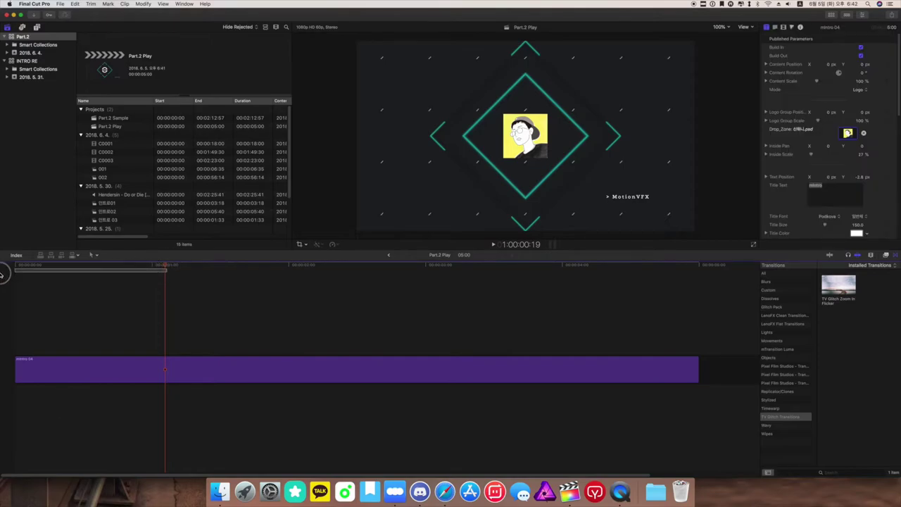
drag(163, 266, 3, 259)
key(space)
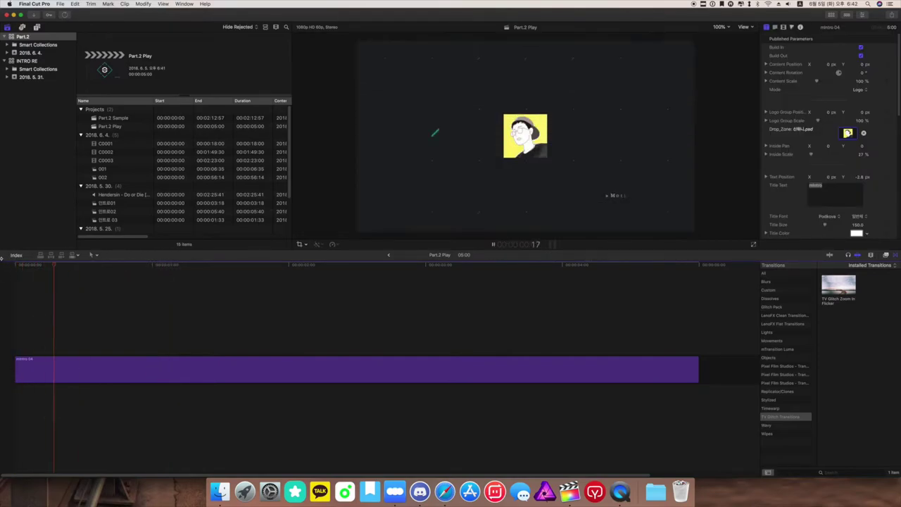
key(space)
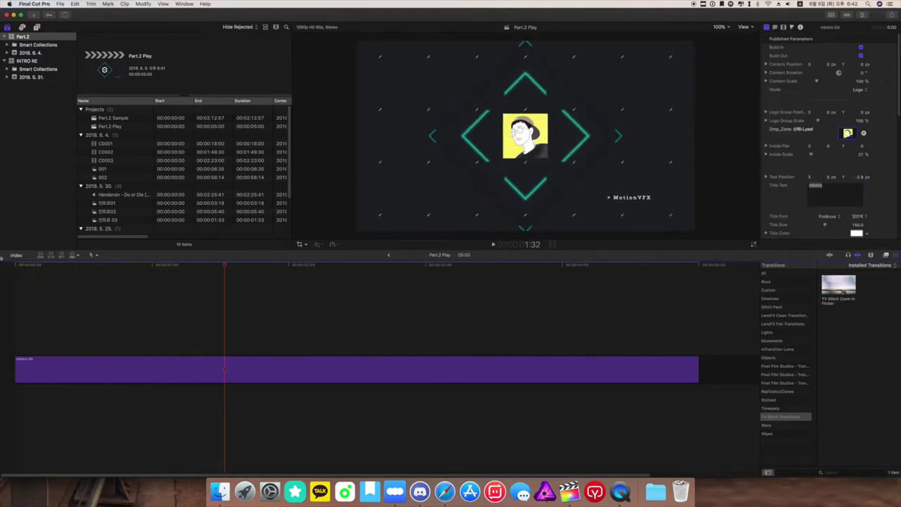
Replace the title's additional text with "A87block" and reposition it centred just beneath the portrait.
scroll(868, 157, down, 3)
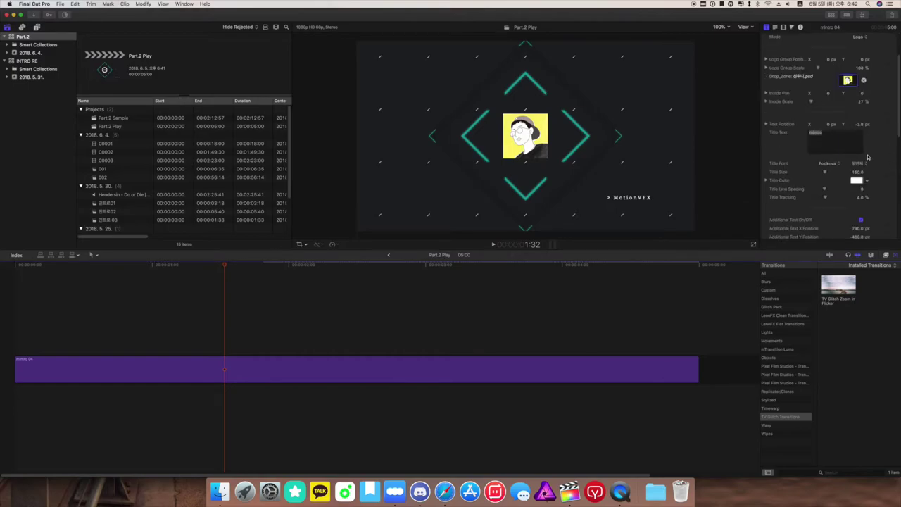
scroll(868, 157, down, 2)
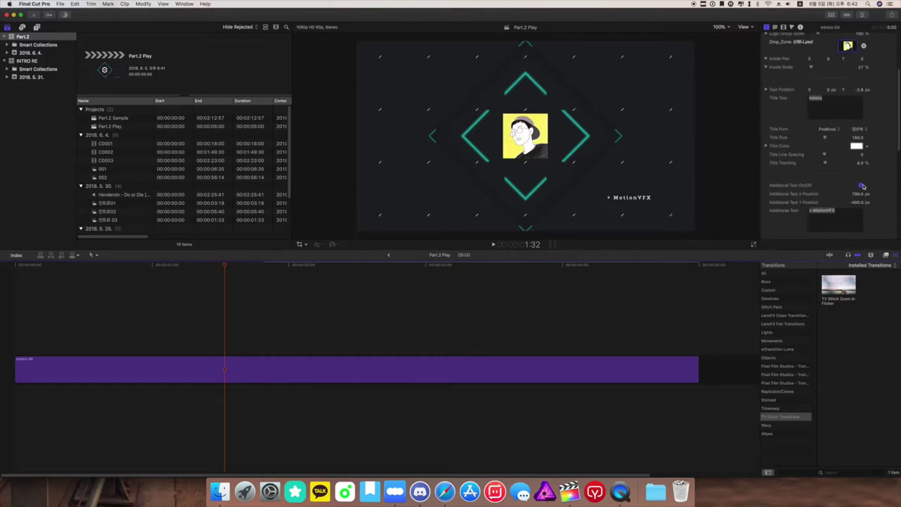
double_click(600, 197)
text(A)
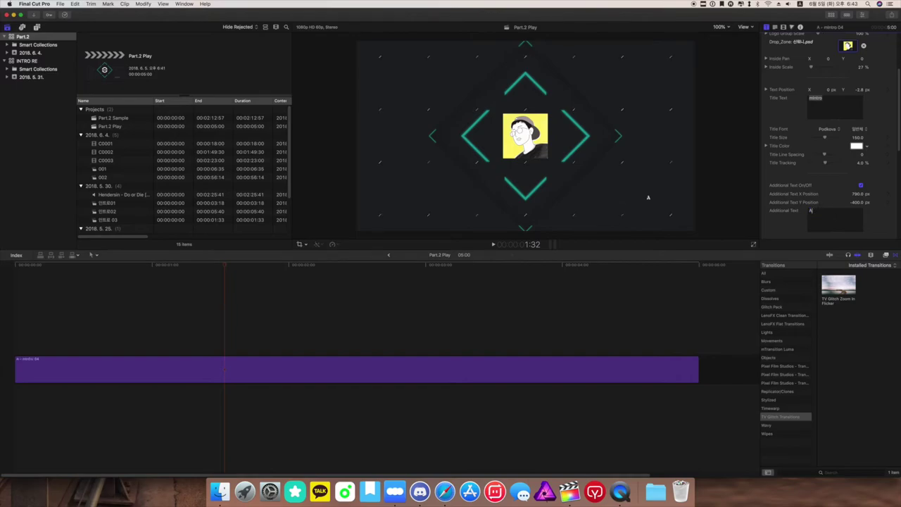
text(87block)
drag(629, 206, 520, 169)
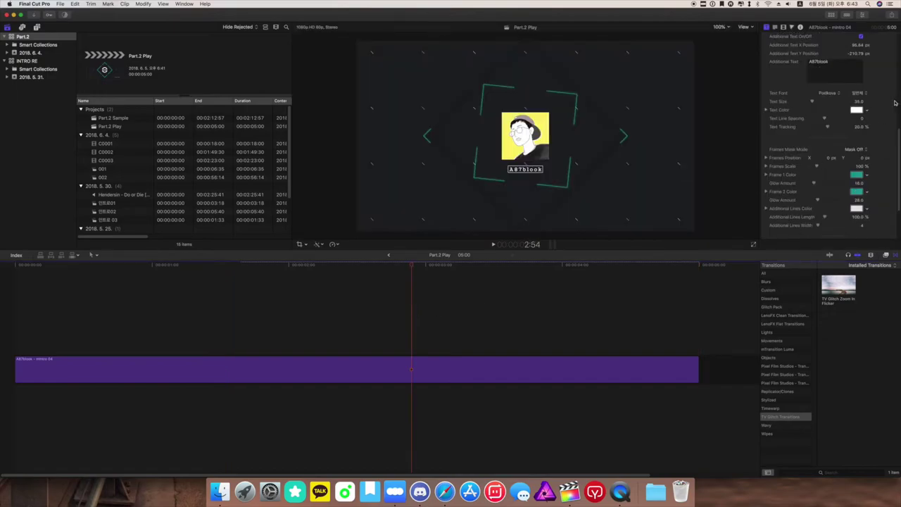
Set the title's frames scale to 112% and review the intro's animation from the start.
drag(829, 168, 815, 226)
scroll(826, 149, up, 3)
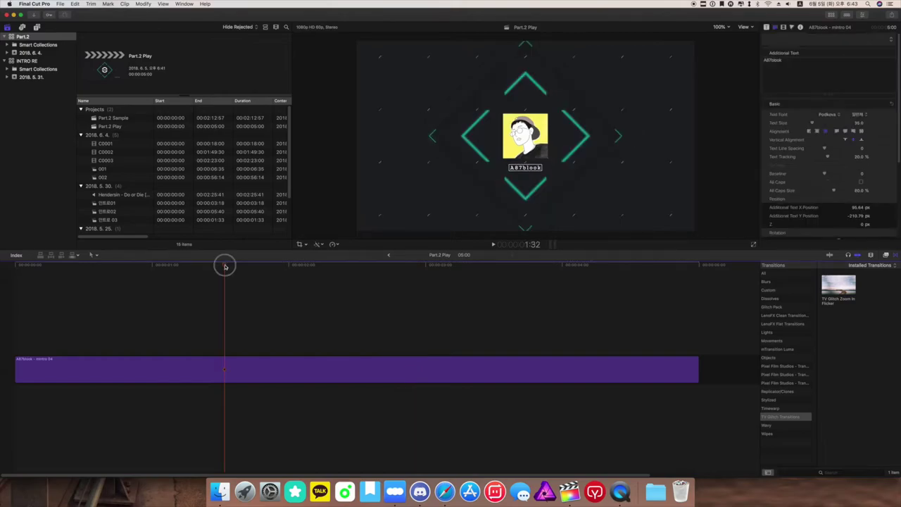
click(7, 264)
key(space)
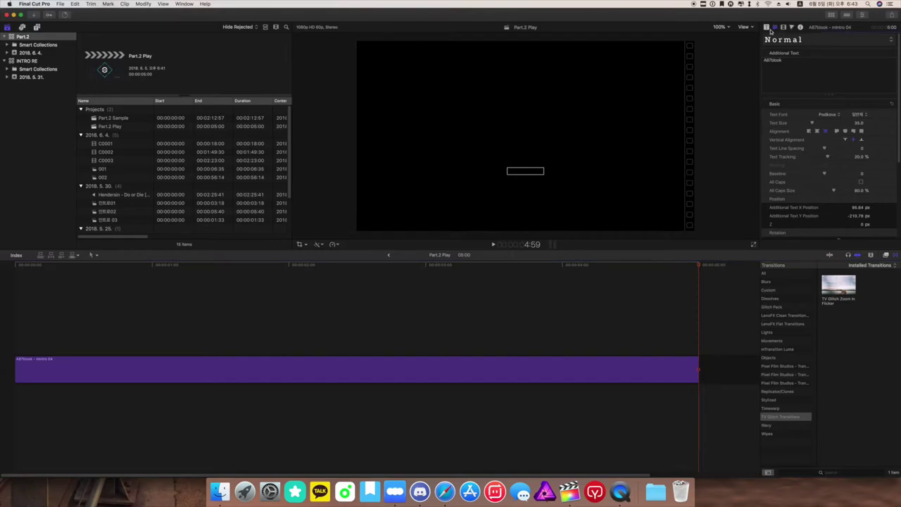
click(413, 266)
drag(413, 267, 42, 277)
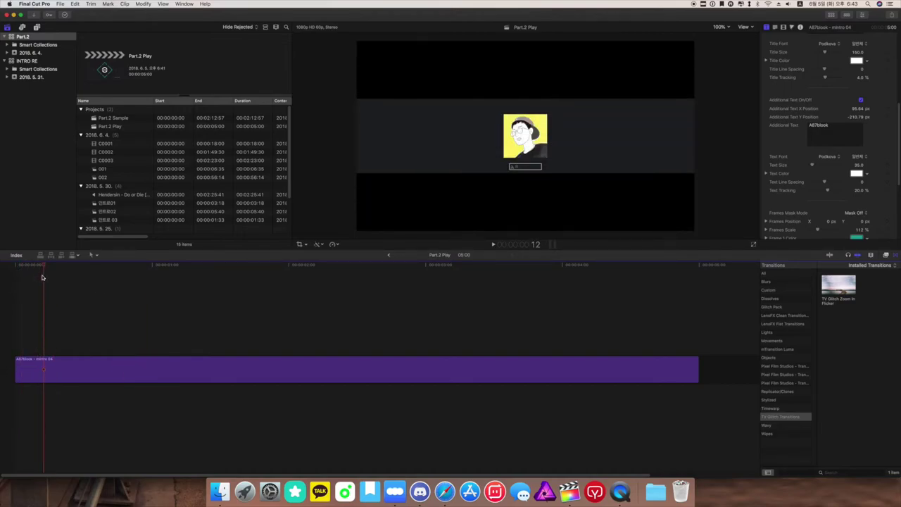
drag(46, 268, 2, 269)
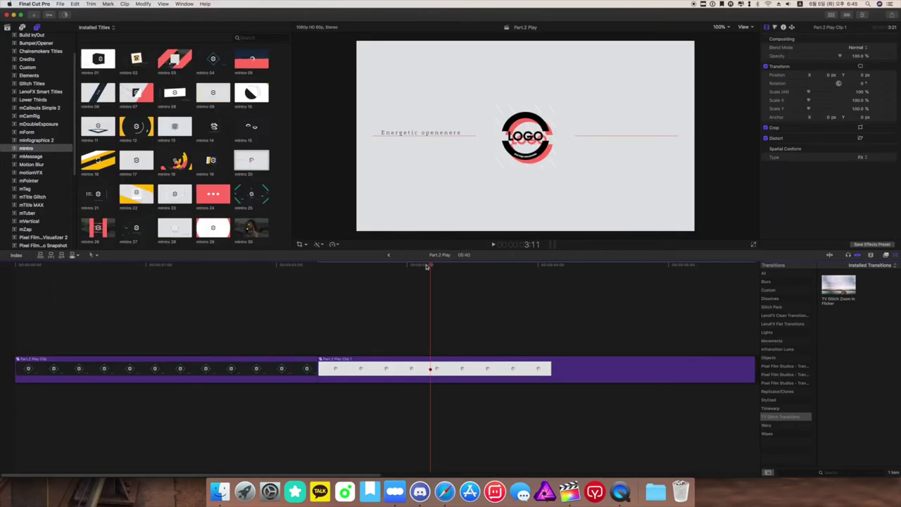
Replace the second compound clip, Part.2 Play Clip 1, with a gap in the timeline.
drag(360, 275, 411, 268)
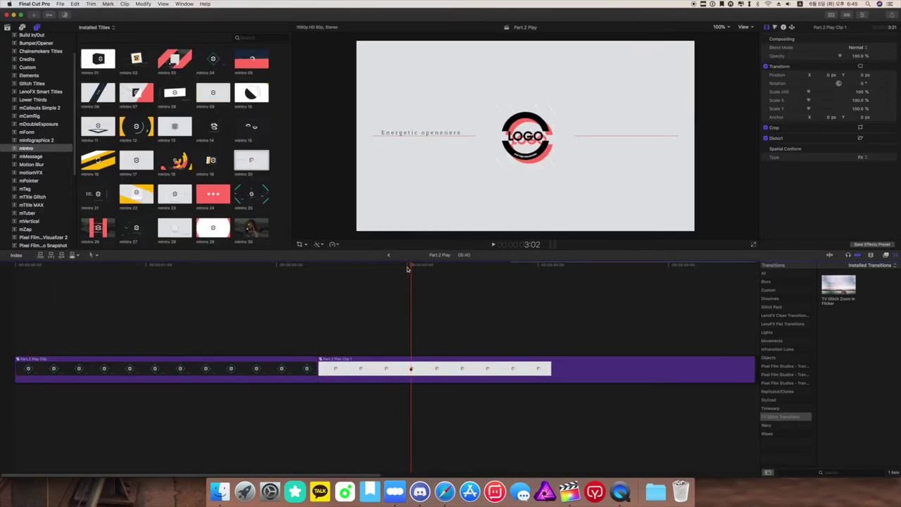
click(395, 362)
key(shift+Delete)
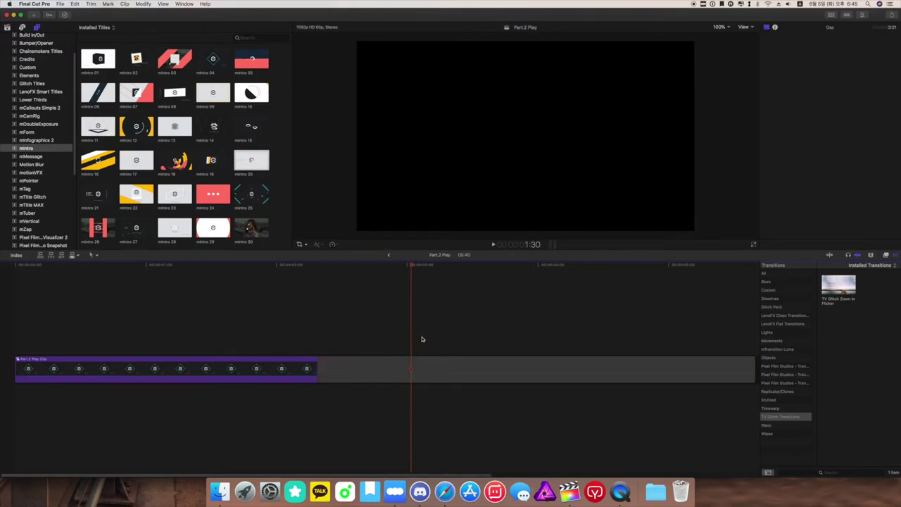
click(563, 362)
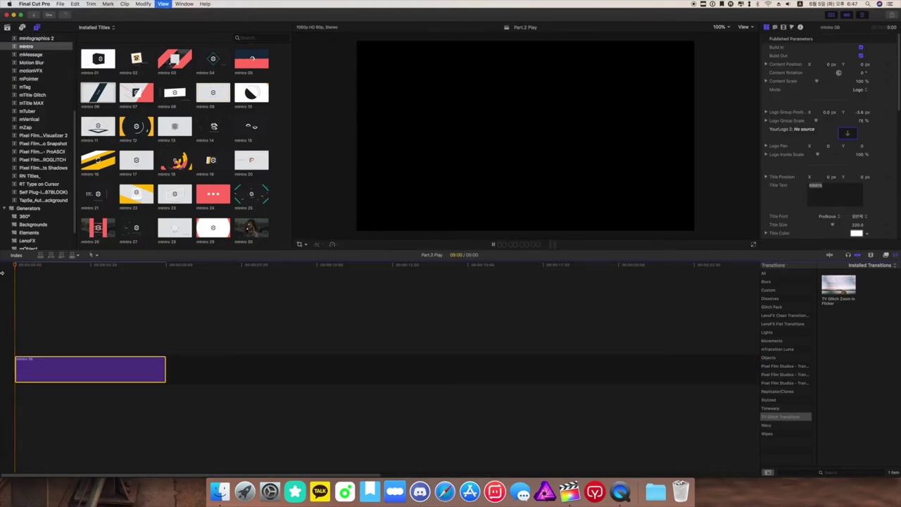
Place the "Hendersin - Do or Die" audio track beneath the mIntro 06 title, aligned to the timeline start, and play the intro with music.
key(space)
key(space)
click(7, 27)
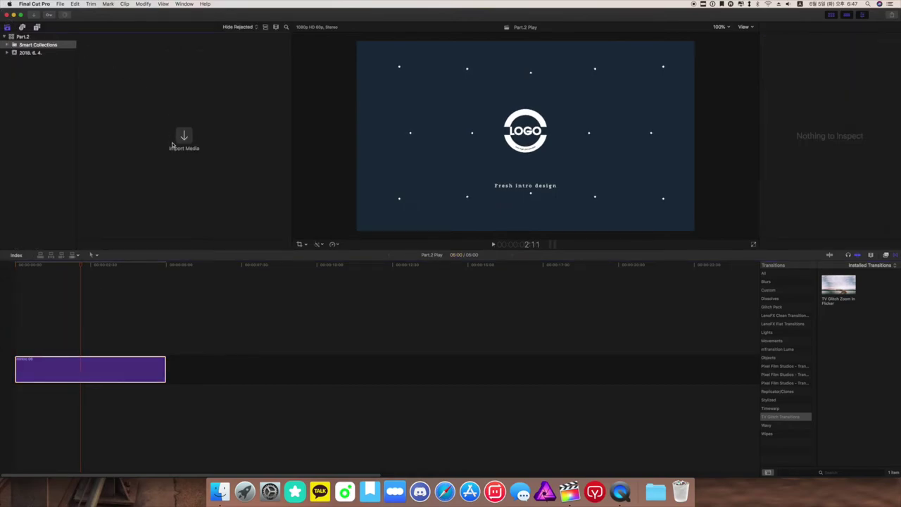
click(28, 36)
scroll(135, 181, down, 3)
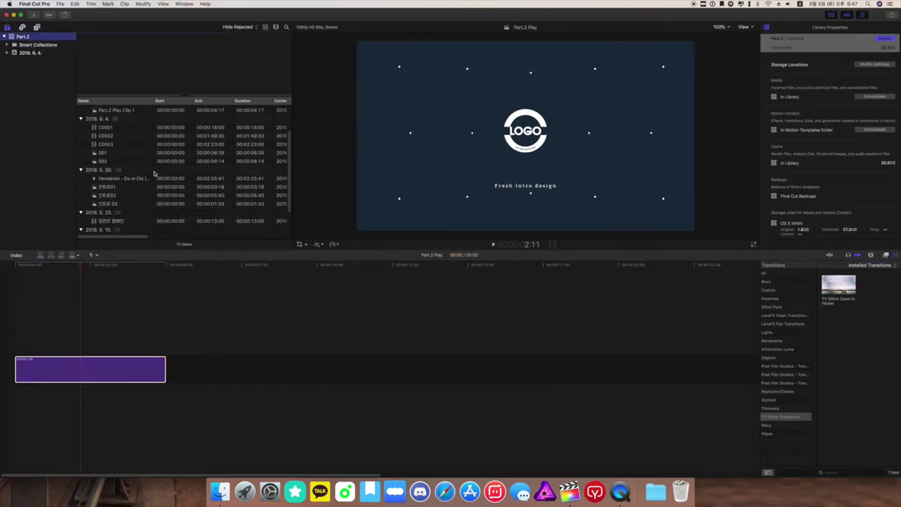
drag(136, 180, 15, 394)
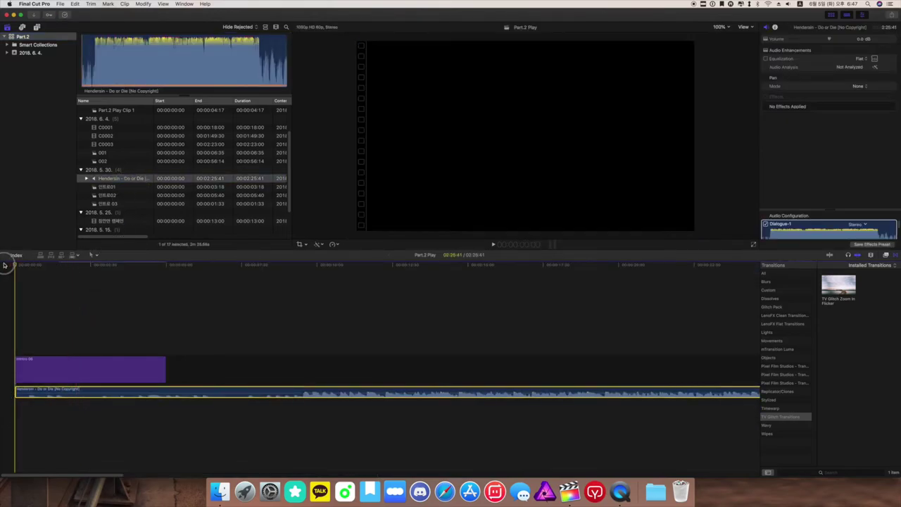
key(space)
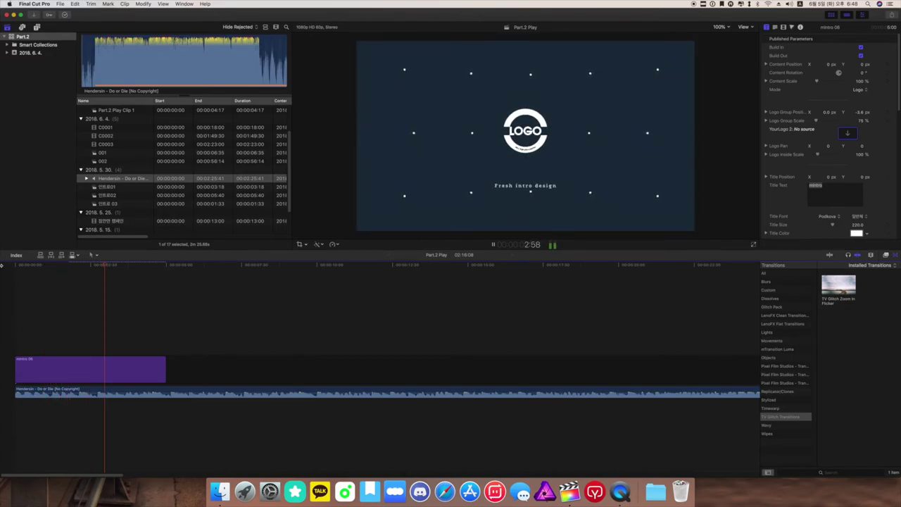
key(space)
Split the music where the mIntro 06 title ends, delete the remaining audio and the leftover gap, and return to the timeline start.
click(135, 283)
drag(135, 283, 166, 278)
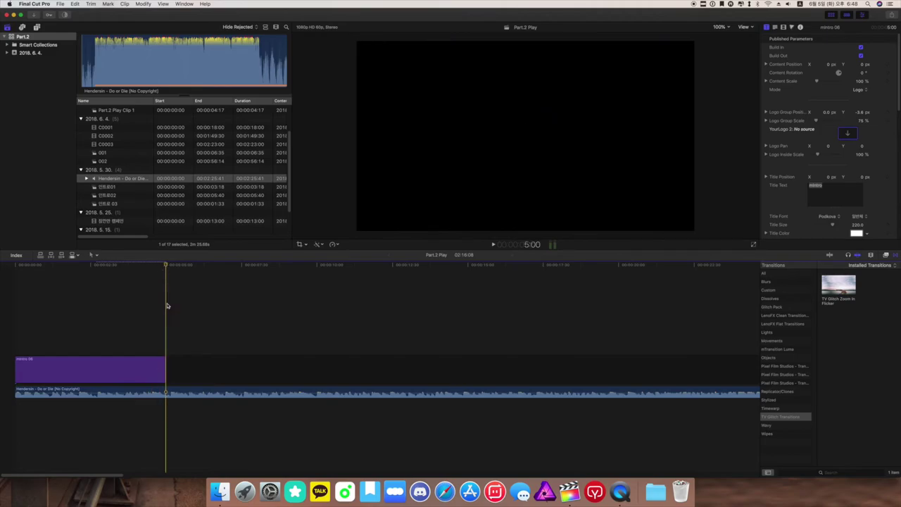
click(167, 392)
key(super+b)
click(221, 362)
key(Delete)
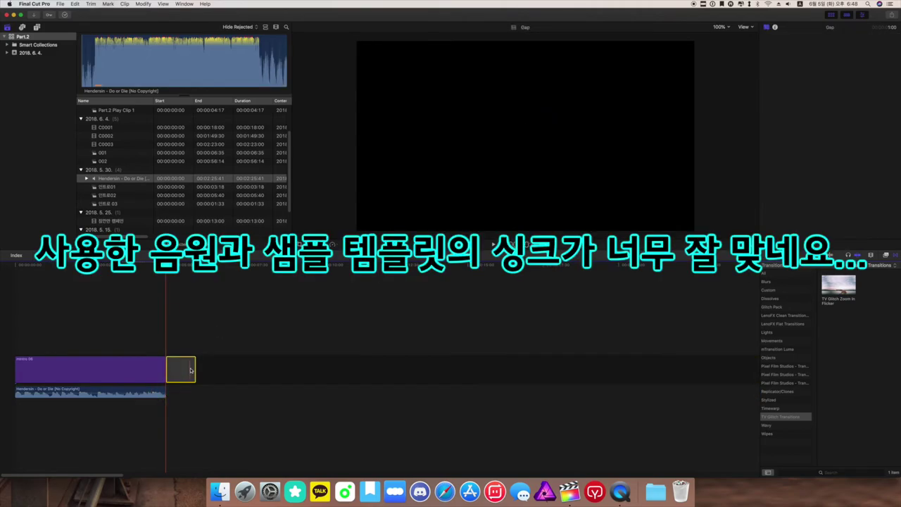
key(Delete)
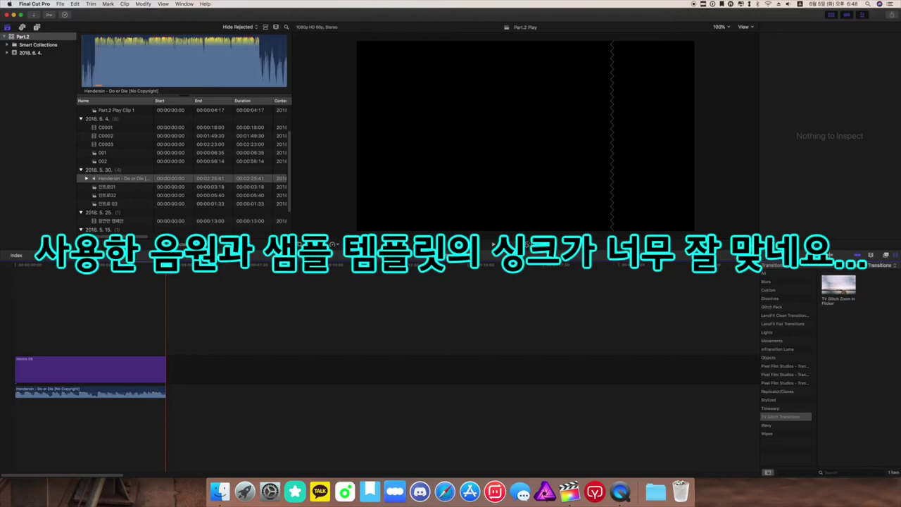
key(Home)
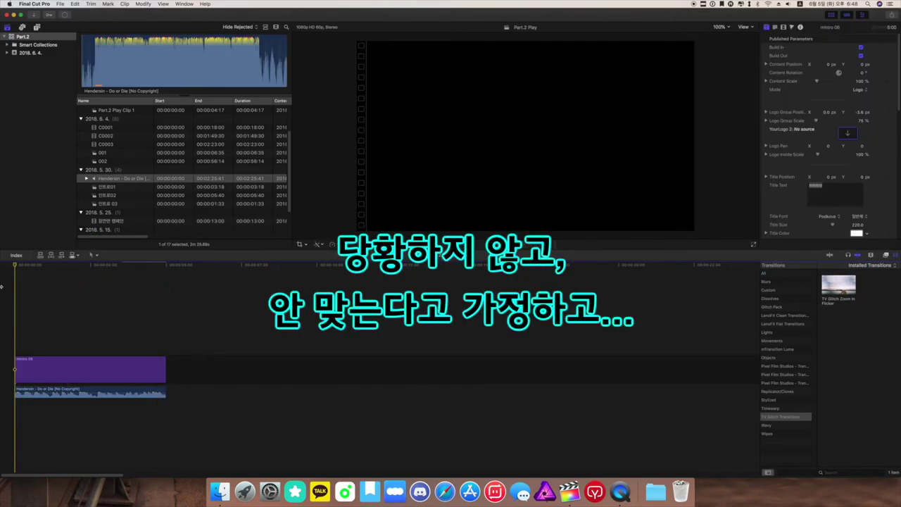